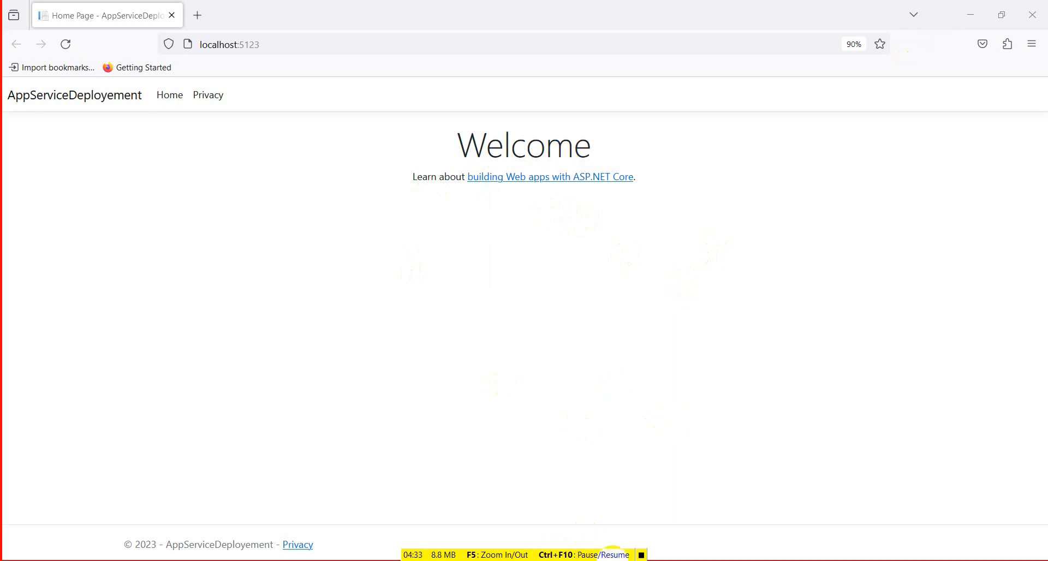
- Switch to Visual Studio and stop the running debug session of AppServiceDeployement
key(alt+Tab)
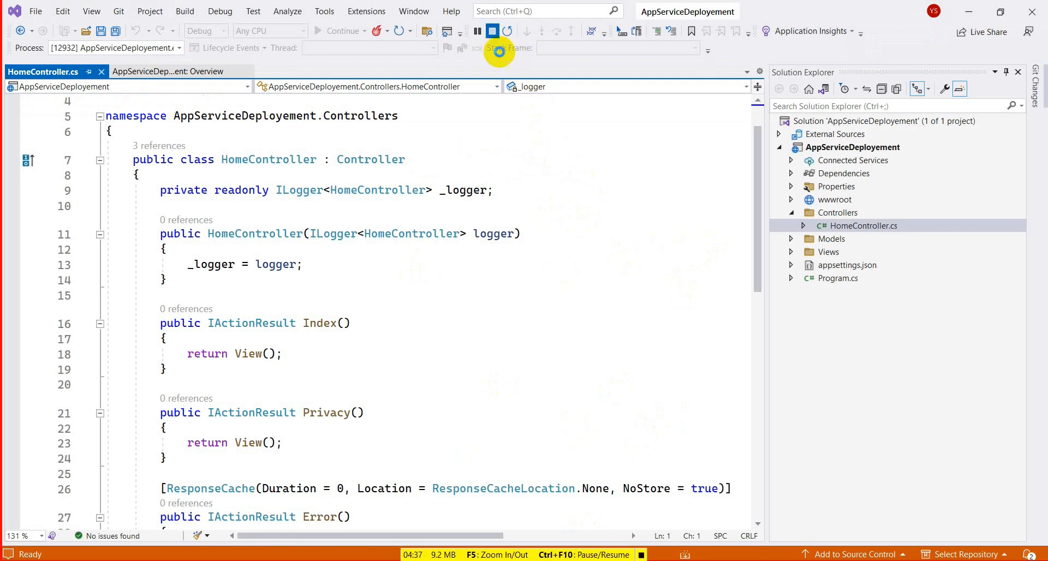
click(492, 31)
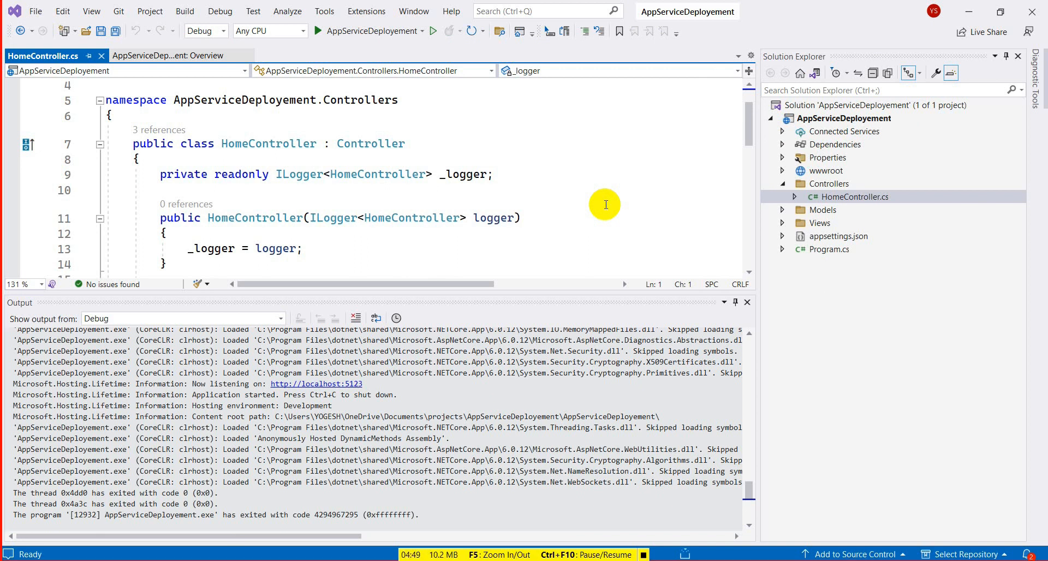
- Switch to the Azure portal in the browser, find App Services and start creating a new Web App
key(alt+Tab)
mouse_move(501, 169)
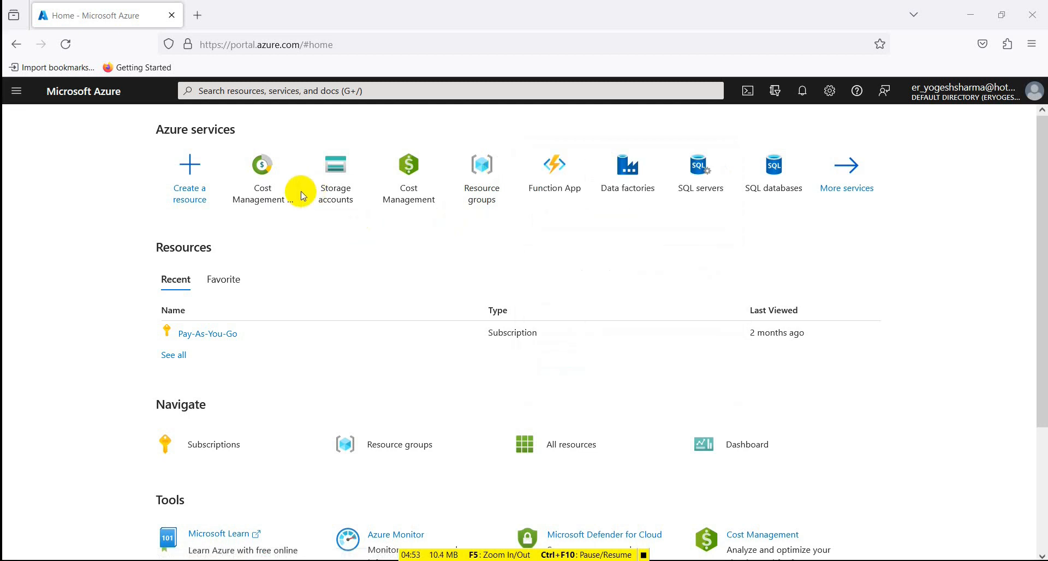
click(311, 92)
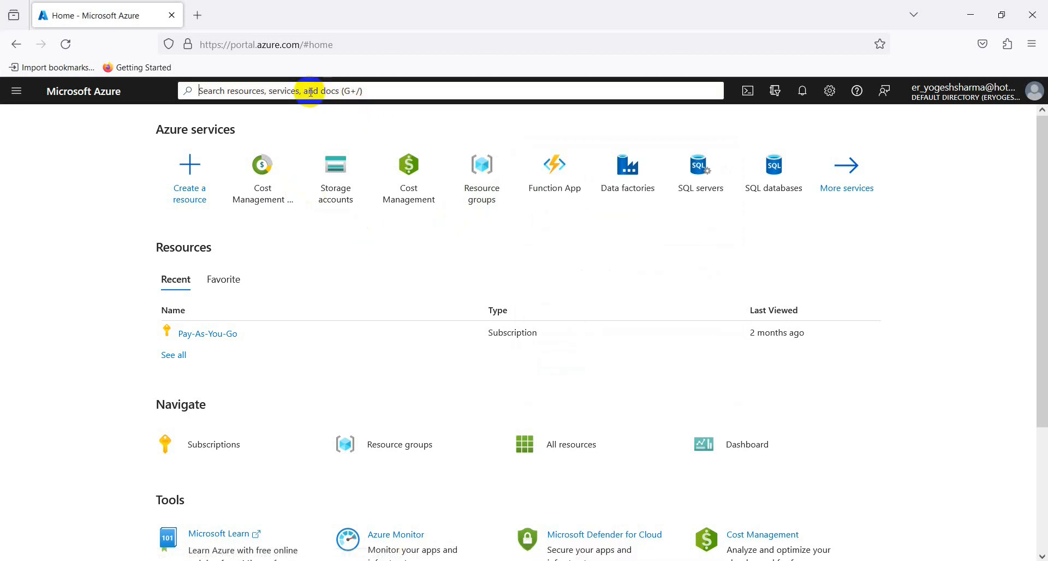
text(App)
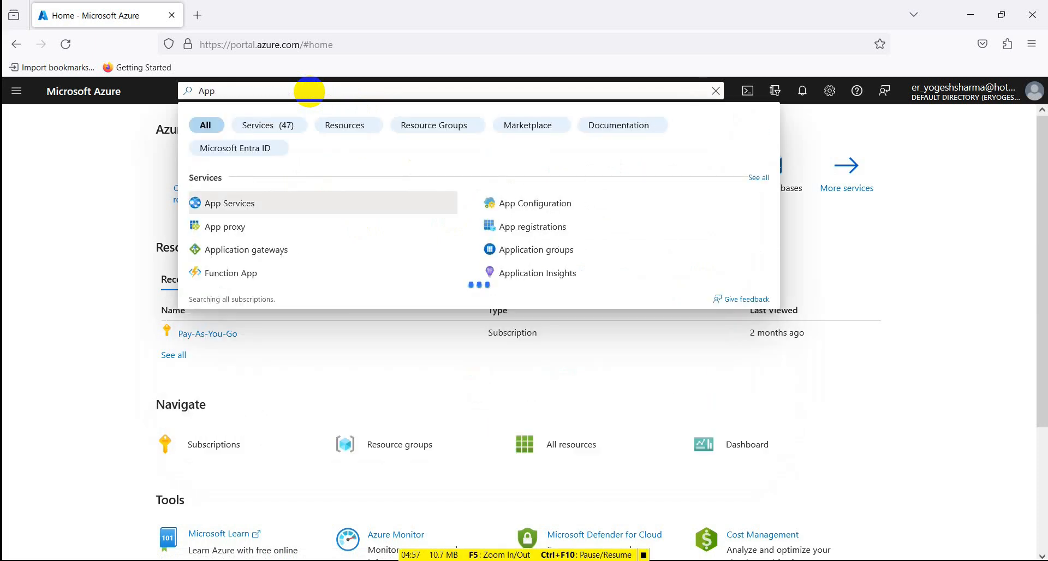
click(234, 211)
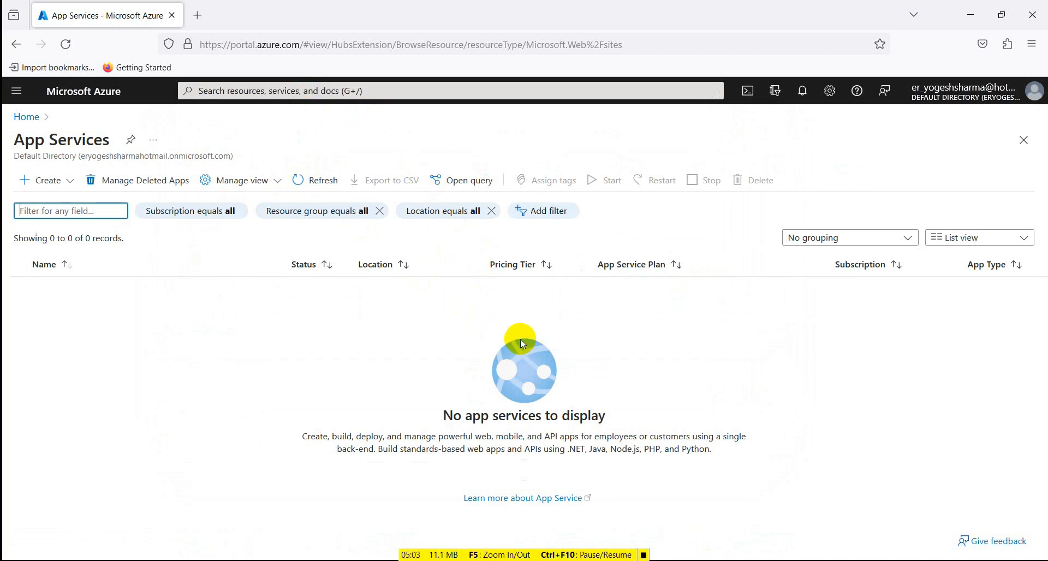
click(45, 185)
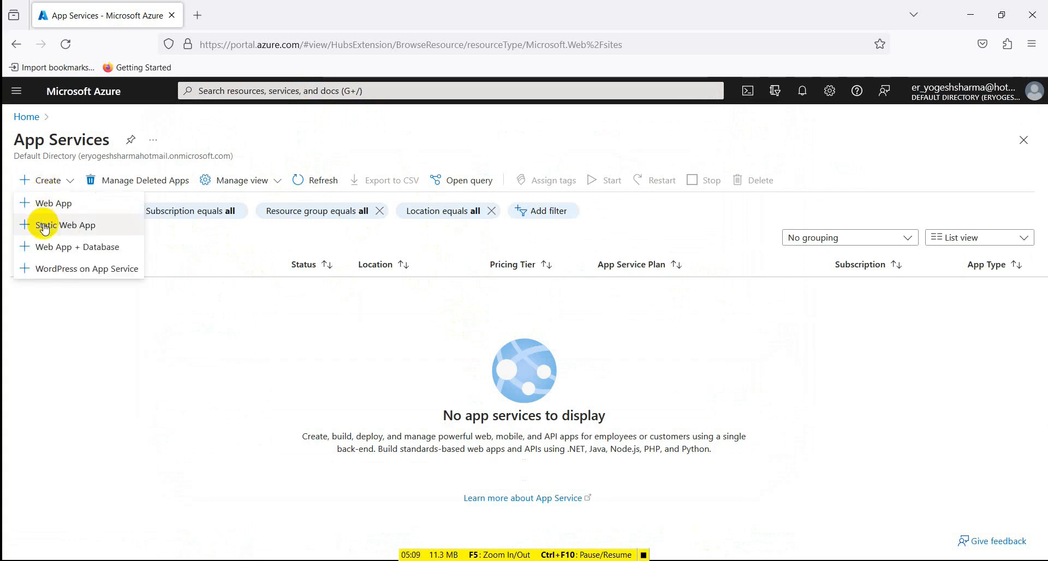
click(65, 204)
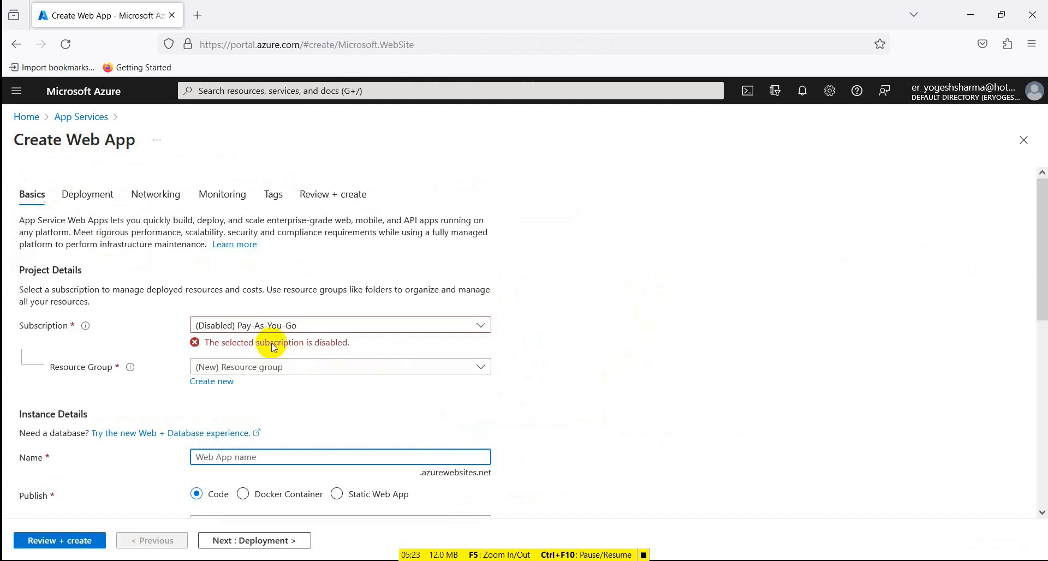
- Create a new resource group named rg-webappdemo for the web app under the Pay-As-You-Go subscription
click(486, 326)
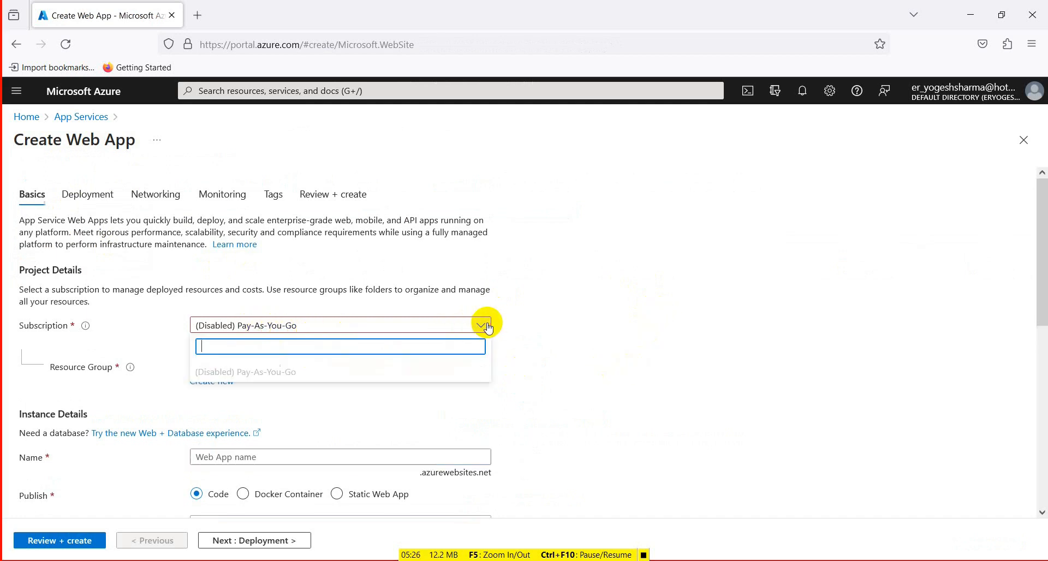
click(212, 329)
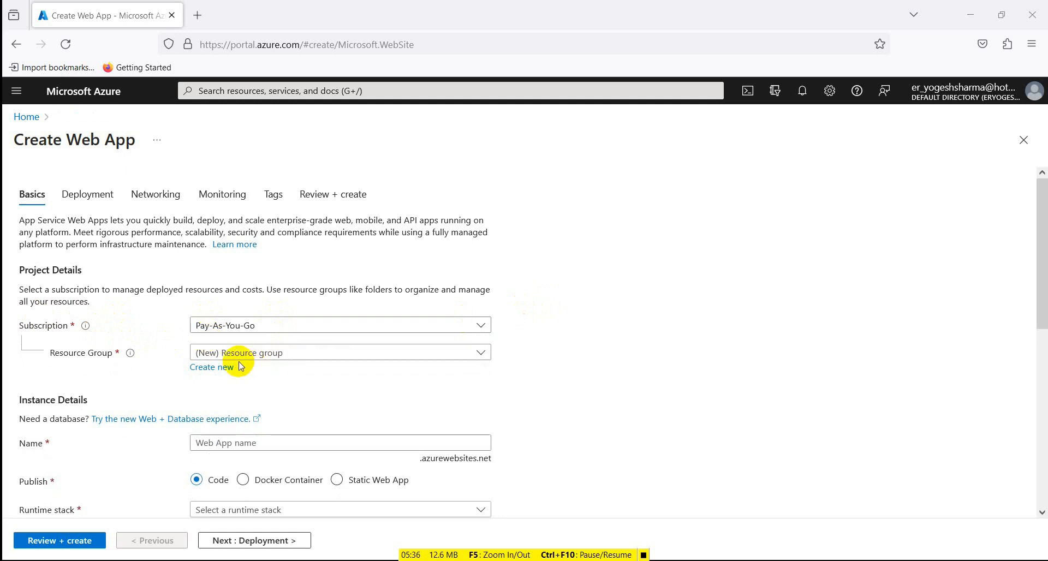
click(345, 358)
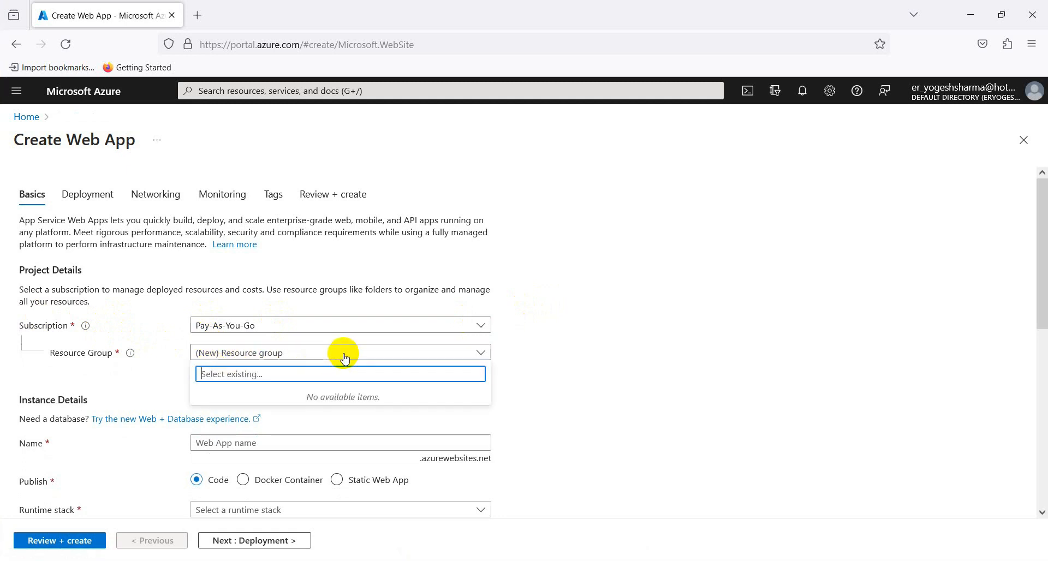
click(345, 358)
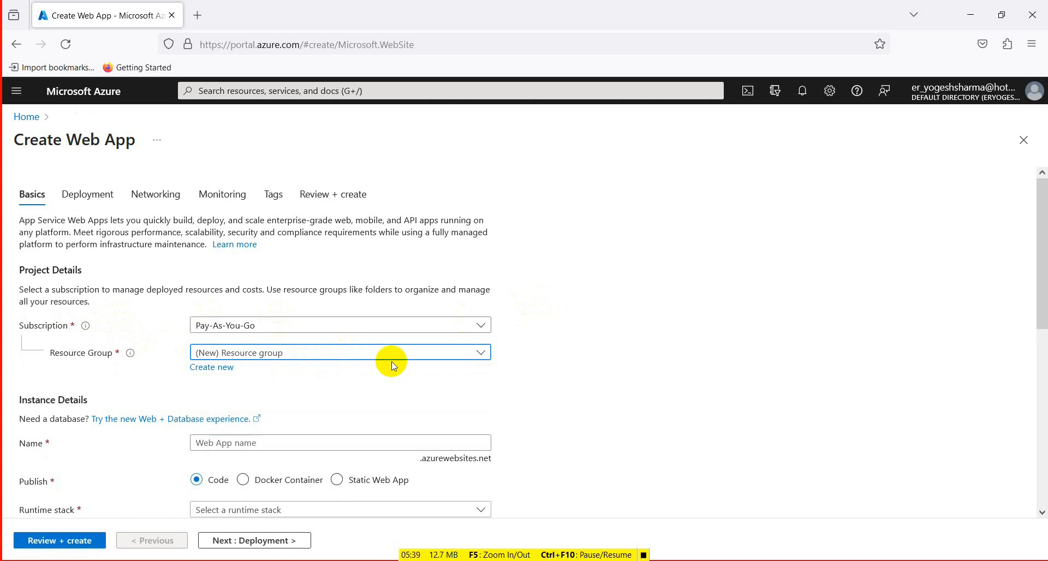
click(211, 367)
text(rg-)
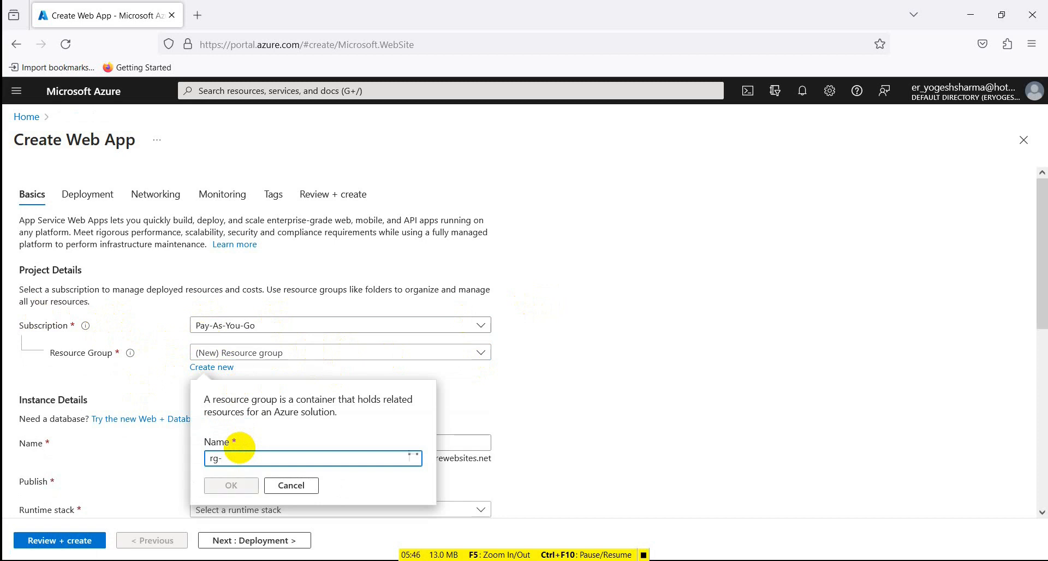
text(webappdemo)
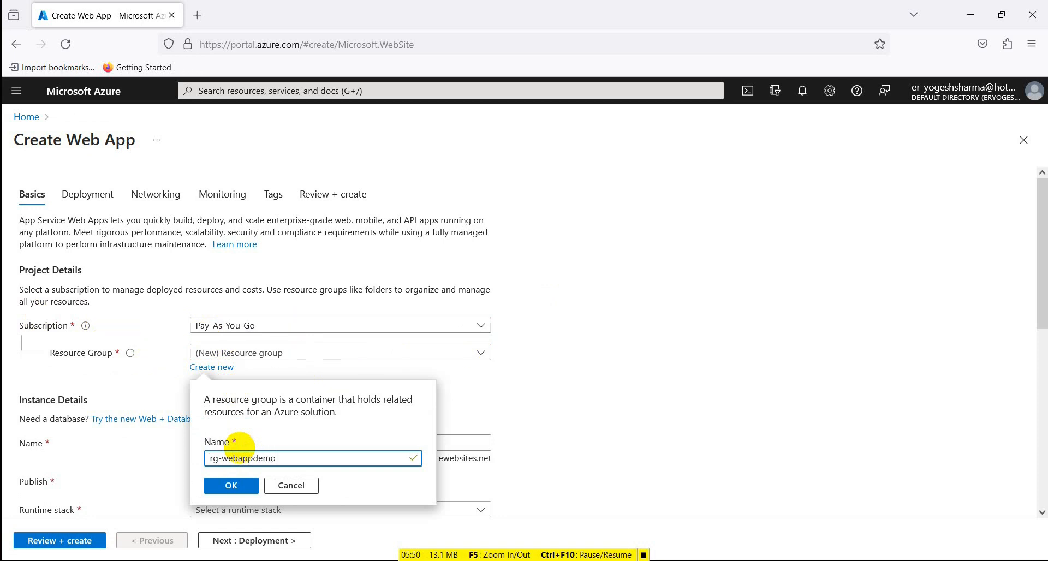
click(221, 487)
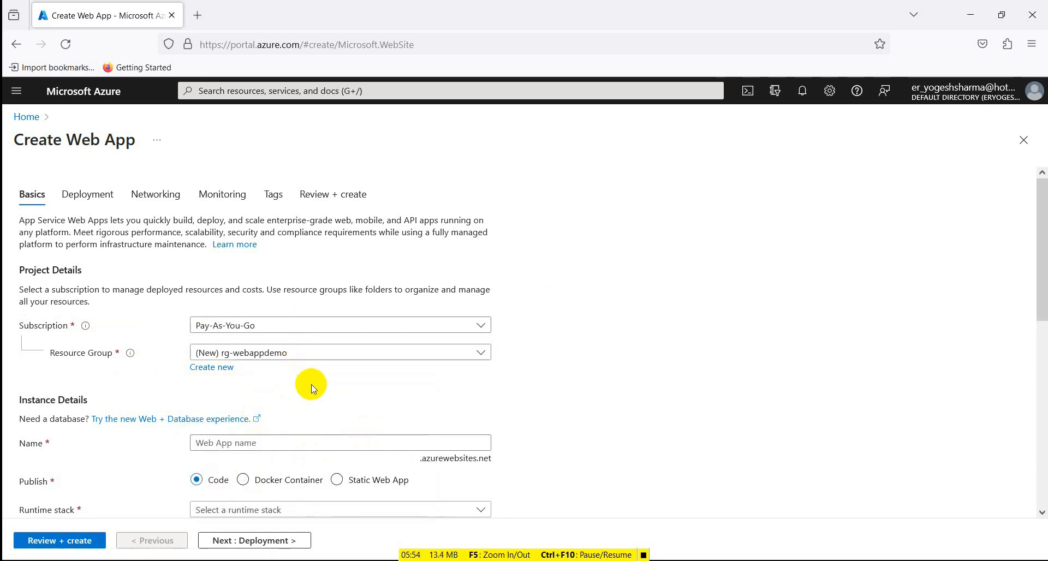
- Enter webappdemo123 as the web app's name and extend it to webappdemo1234
scroll(320, 386, down, 2)
click(238, 371)
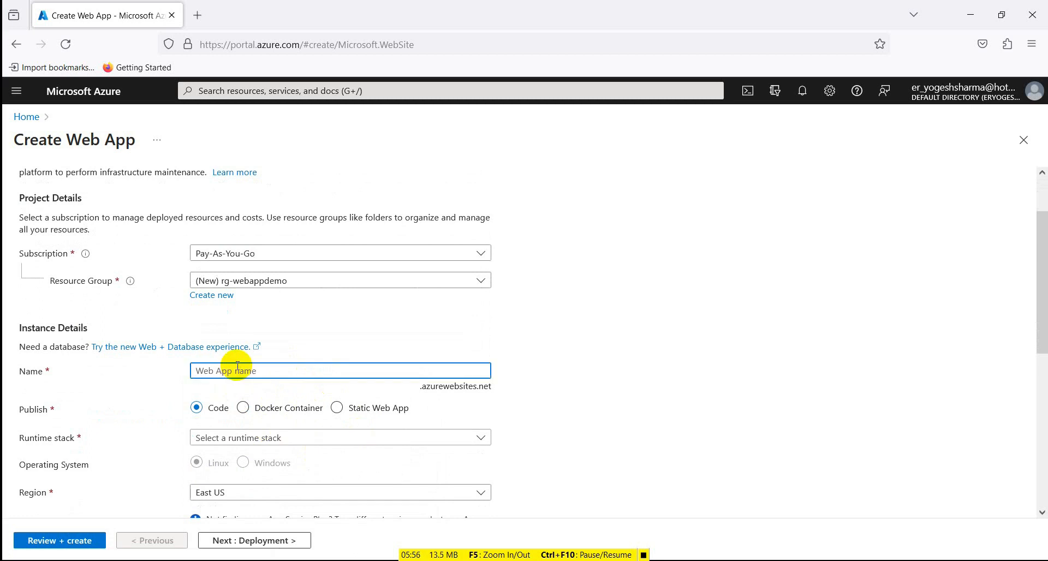
text(webappdemo123)
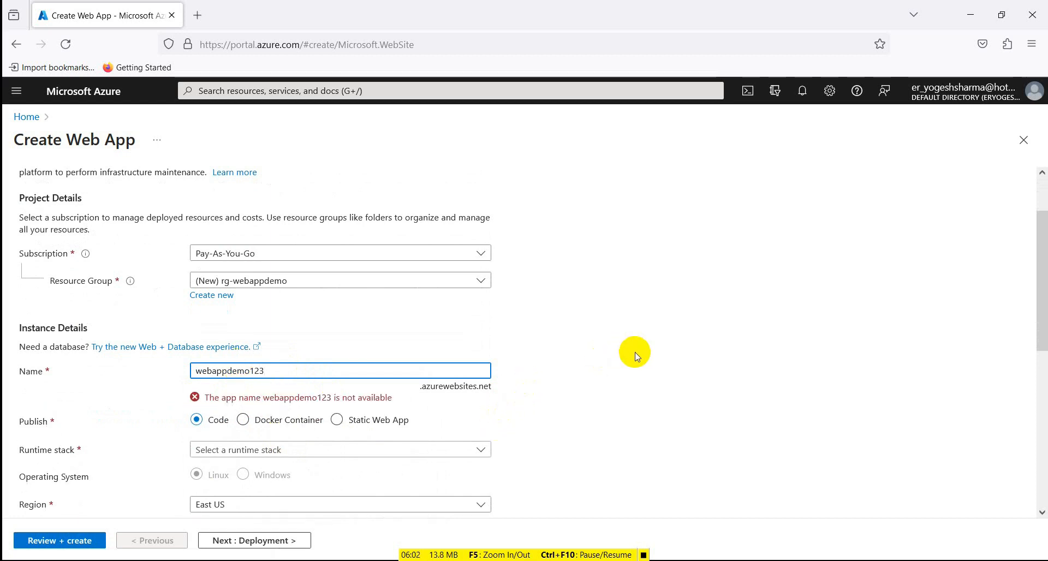
text(4)
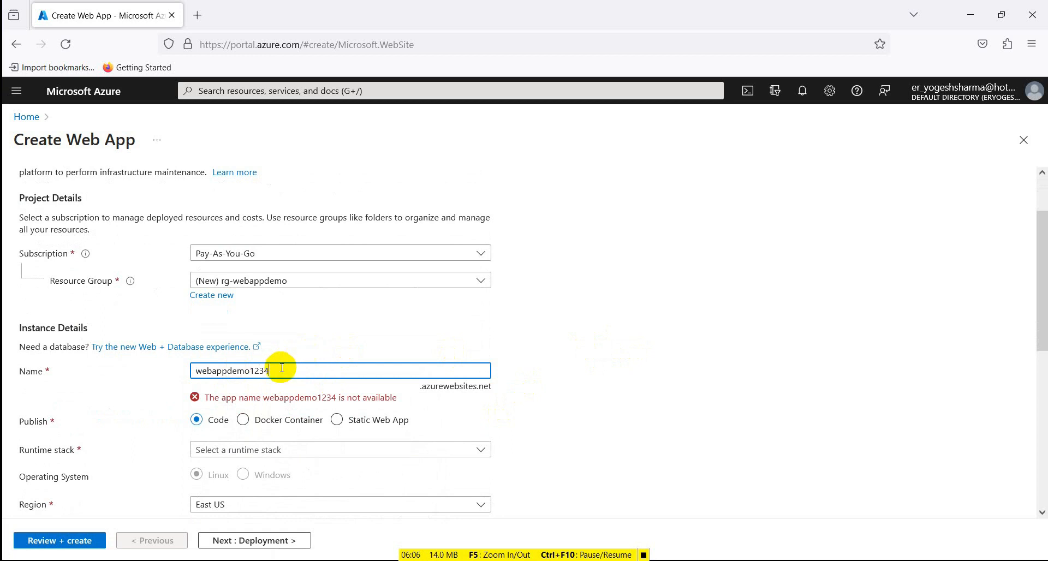
- Change the number at the end of the web app's name so it reads webappdemo32145
drag(277, 369, 255, 370)
text(32)
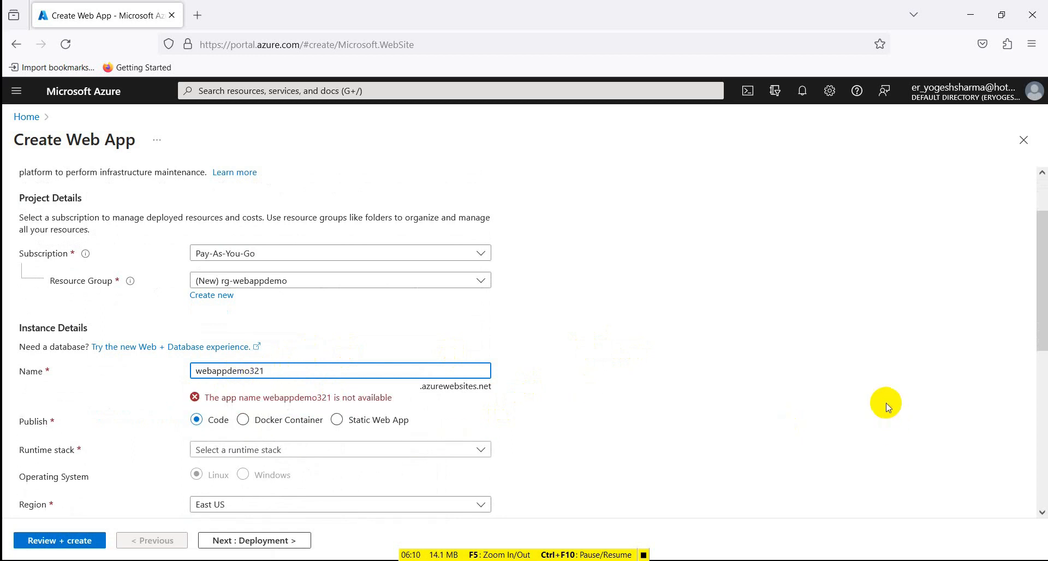
text(145)
click(640, 376)
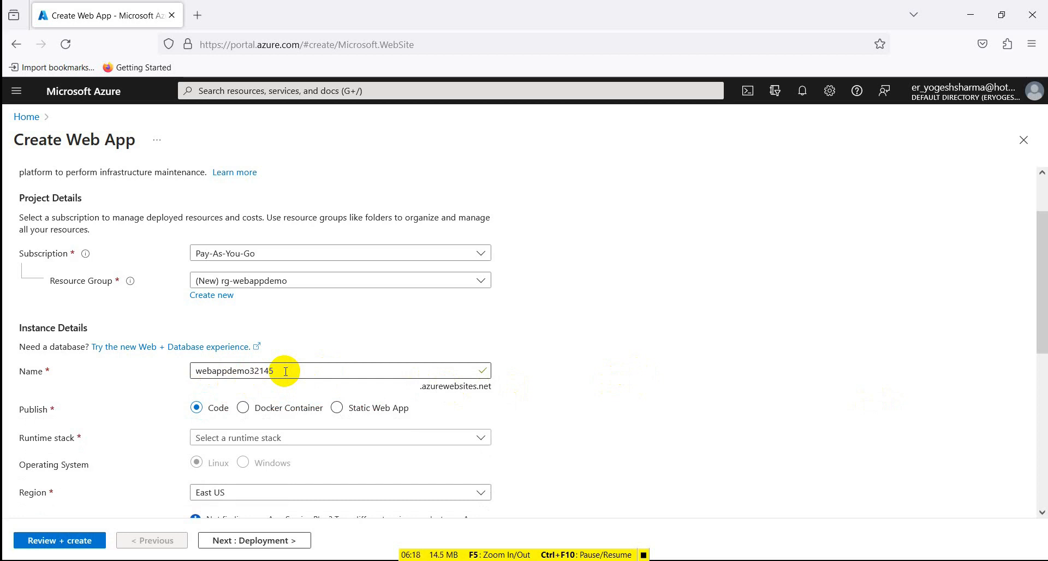
drag(275, 371, 158, 367)
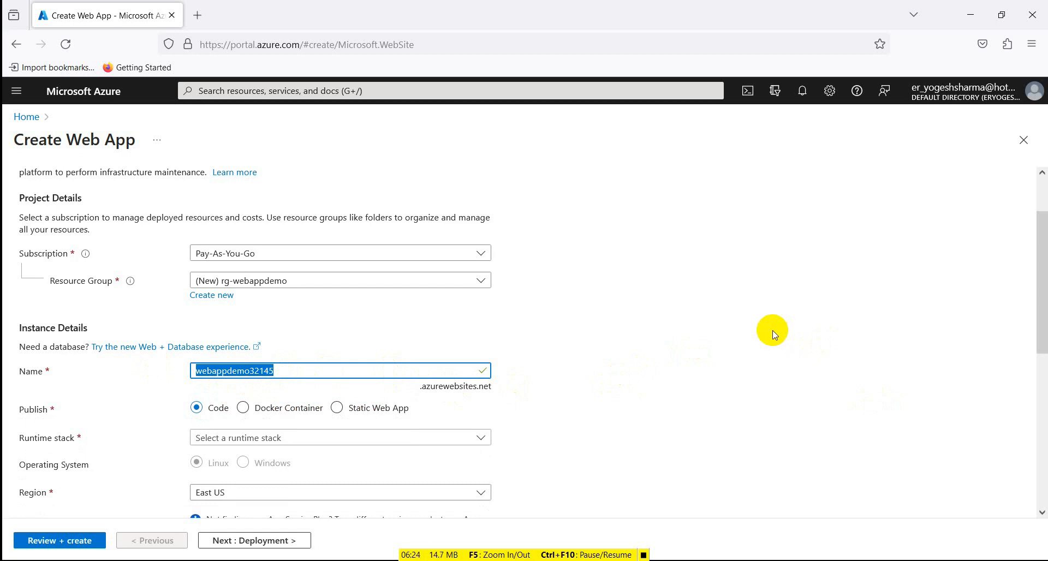
key(ctrl+F10)
click(660, 333)
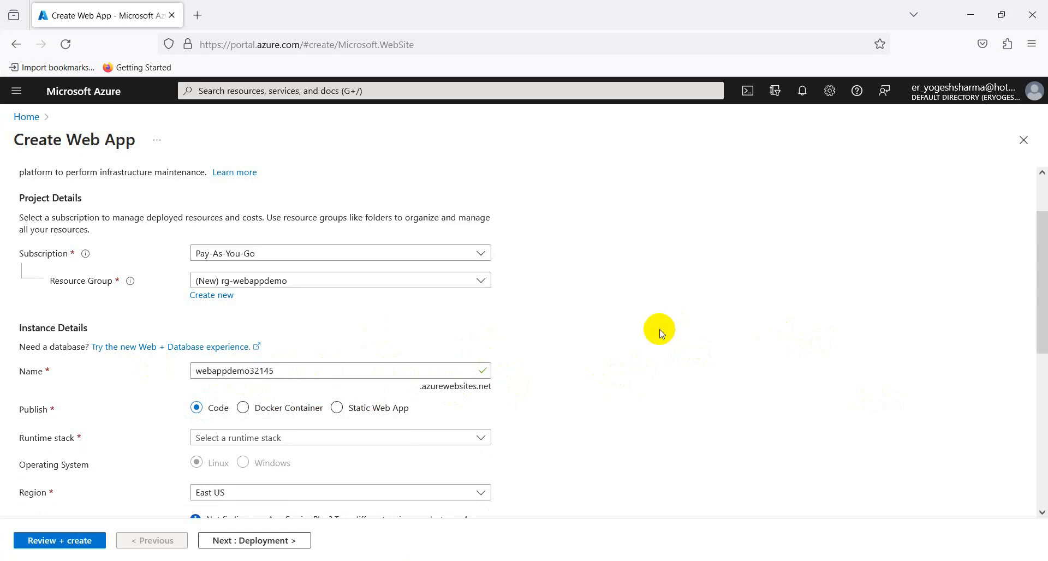
- Set the web app's runtime stack to .NET 6 (LTS) and its region to East Asia
scroll(660, 333, down, 3)
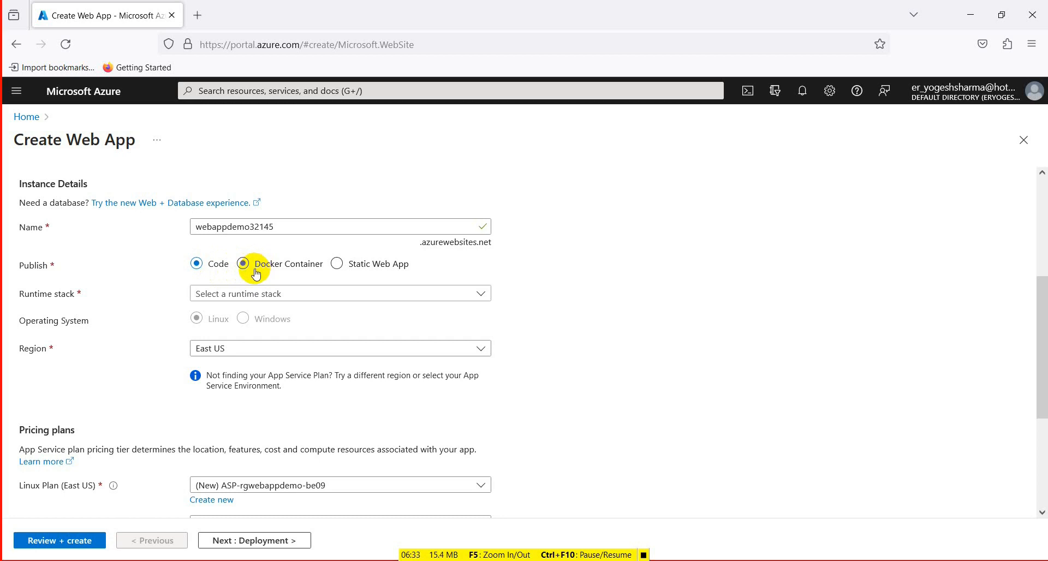
click(479, 298)
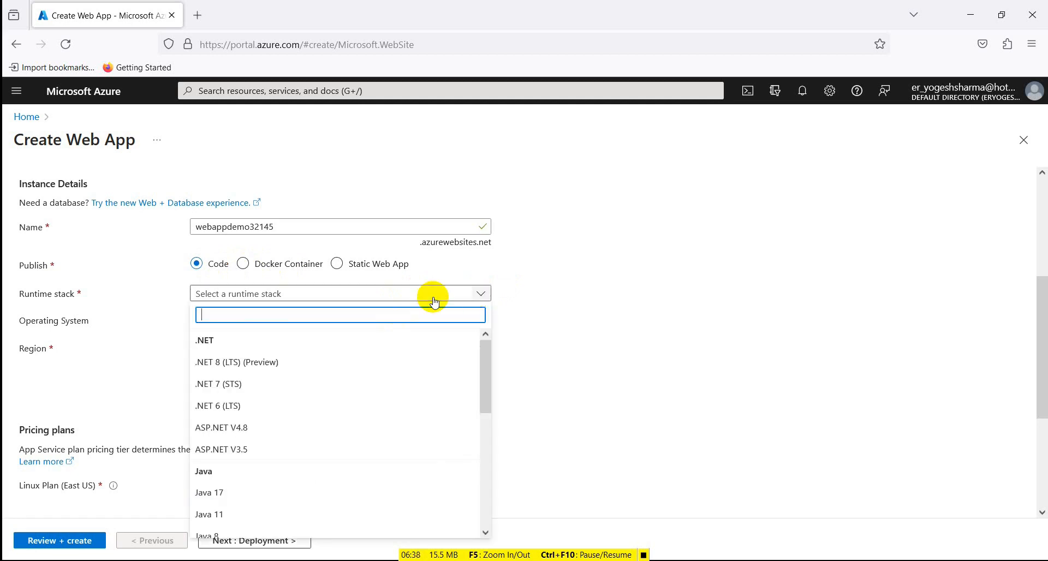
click(250, 407)
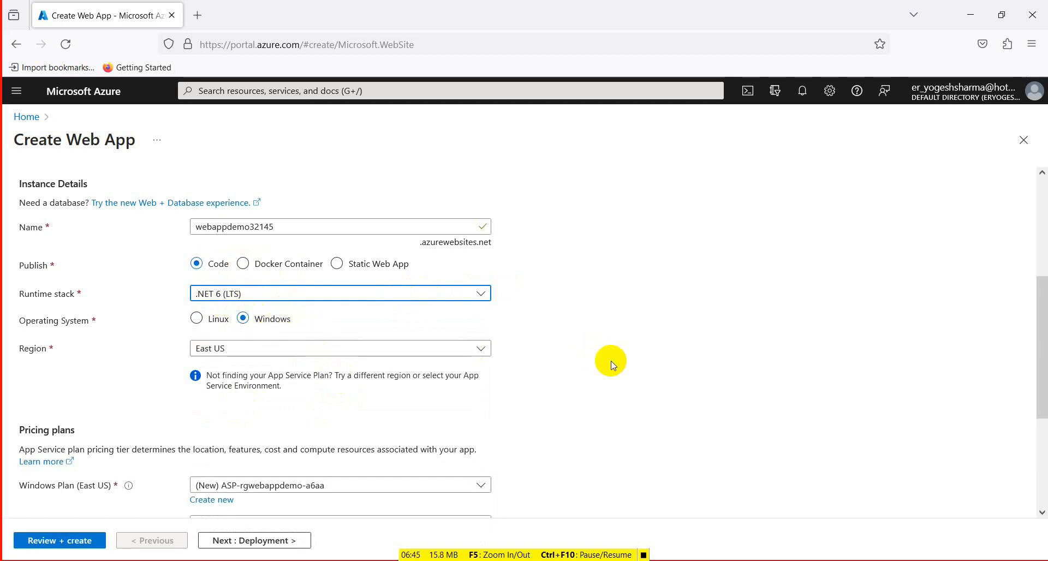
scroll(638, 360, down, 2)
click(480, 277)
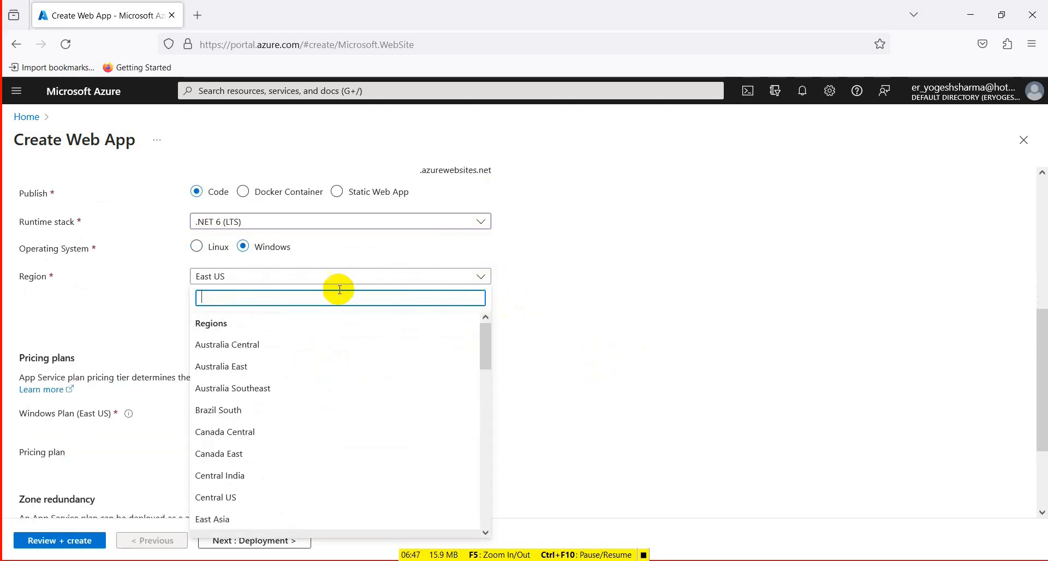
text(Asia)
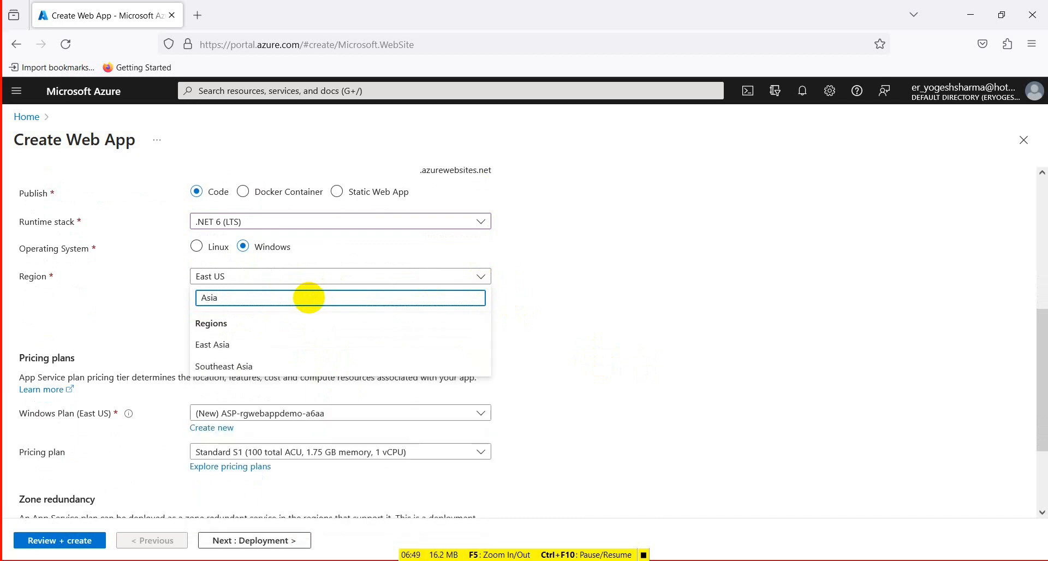
click(251, 345)
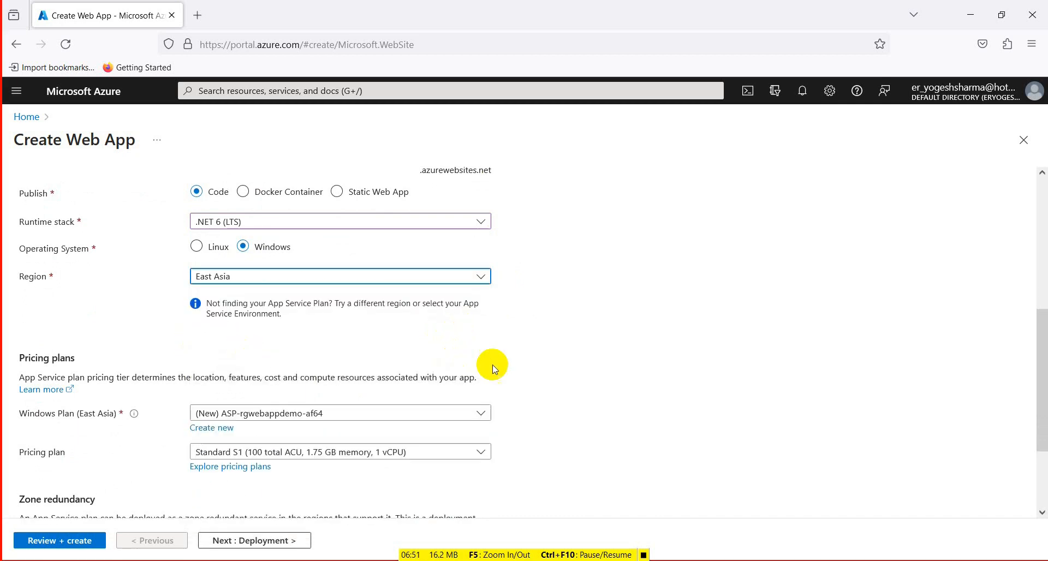
- Choose the Free F1 pricing plan, and review and create the web app
scroll(659, 374, down, 2)
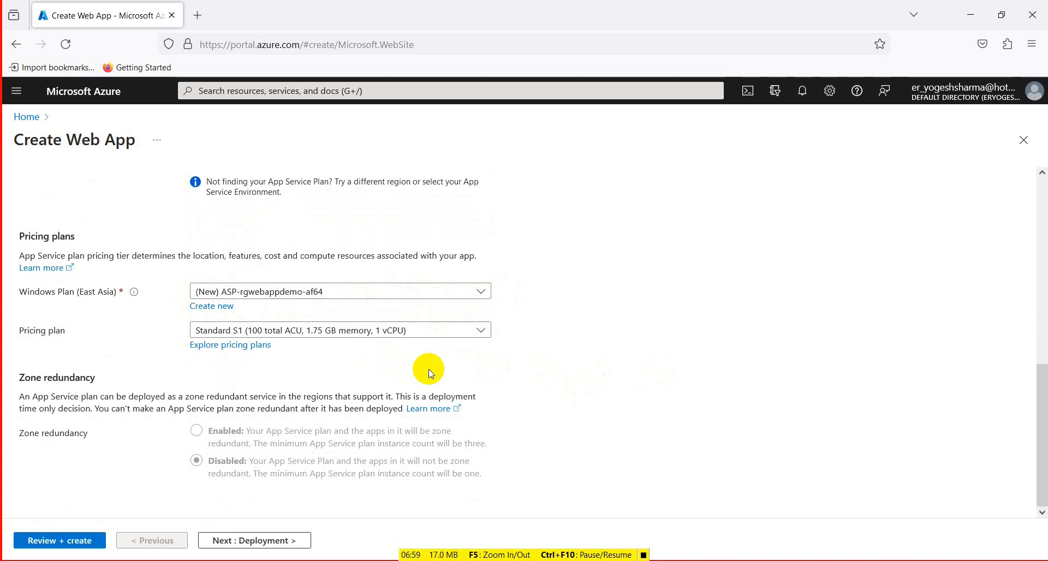
click(479, 332)
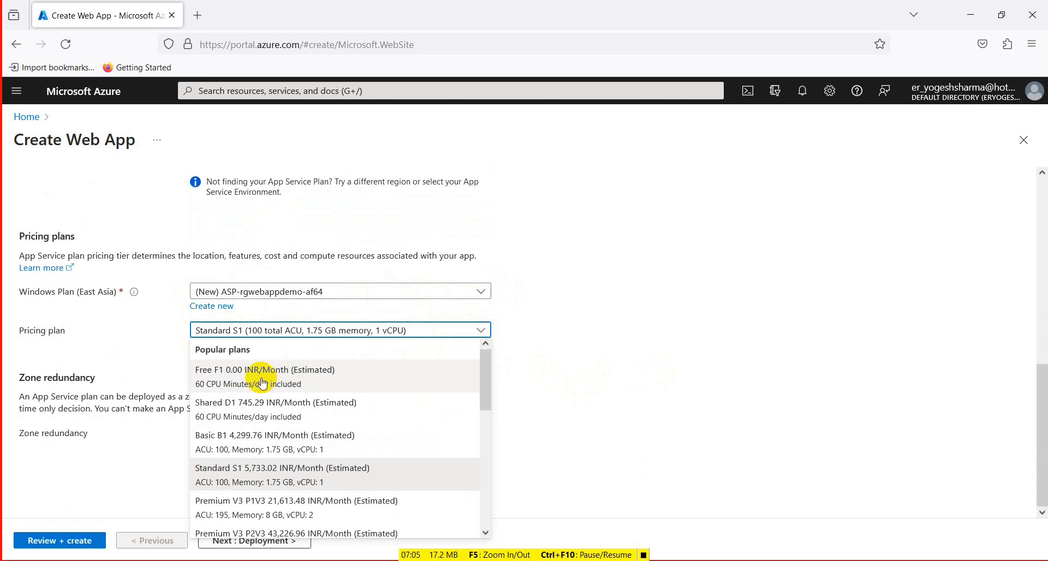
click(297, 378)
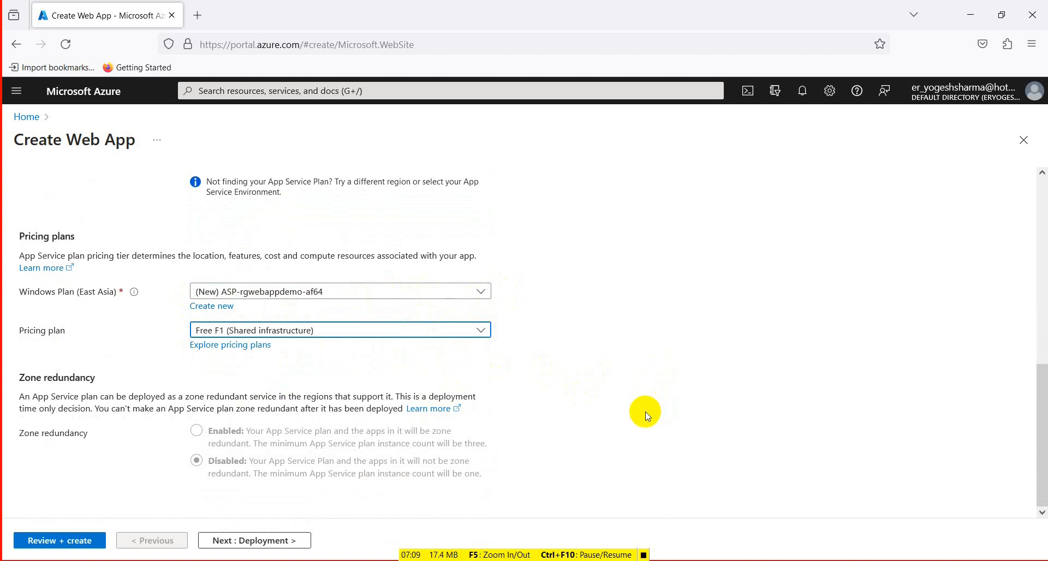
click(50, 541)
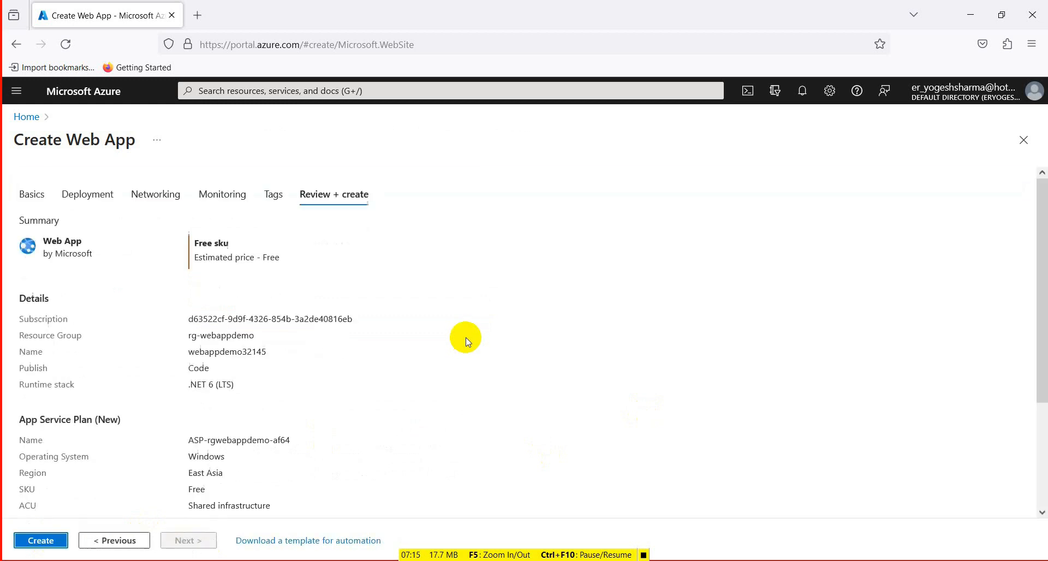
click(39, 541)
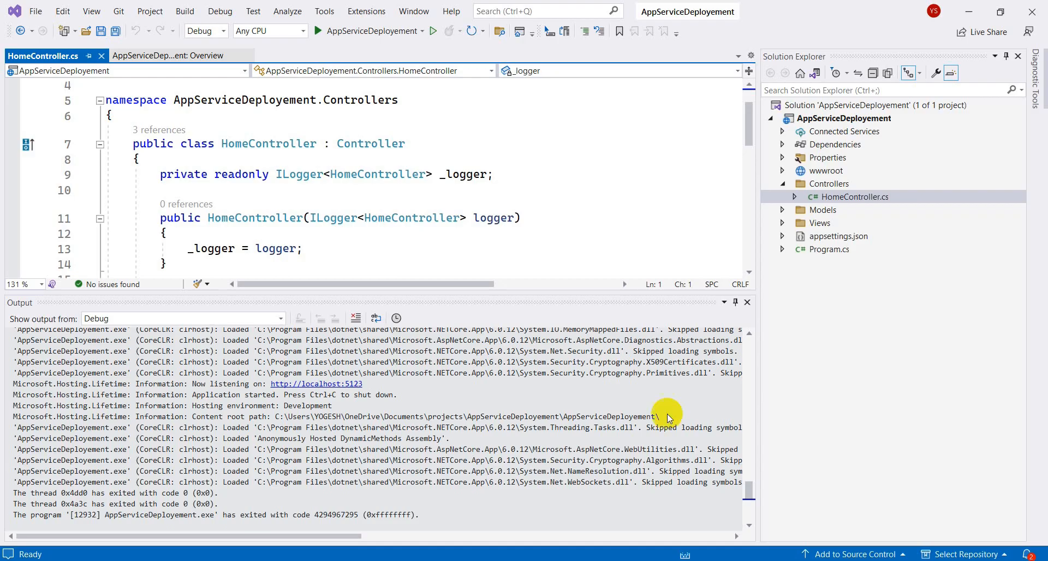
- Start publishing the AppServiceDeployement project from Visual Studio, bringing up the choice of publish target
right_click(860, 118)
mouse_move(863, 114)
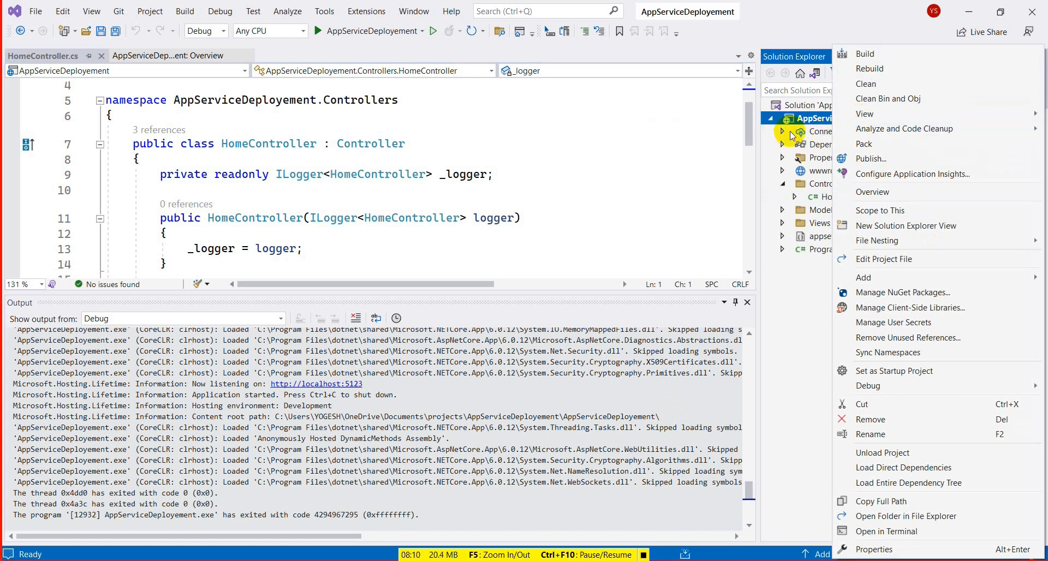
click(860, 158)
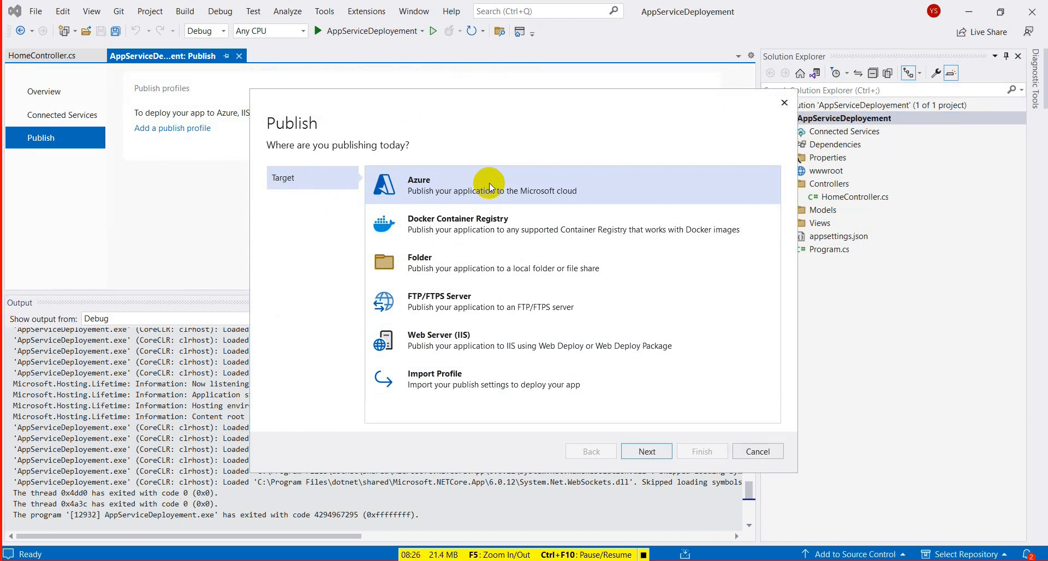
- Create an Azure publish profile that targets the existing web app webappdemo32145 in the rg-webappdemo resource group
click(648, 452)
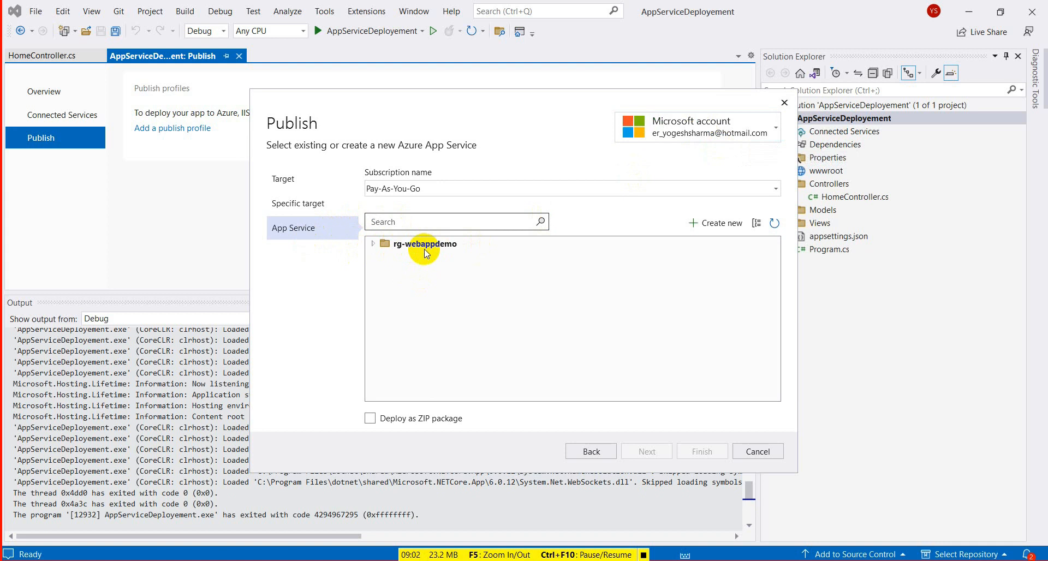
click(373, 244)
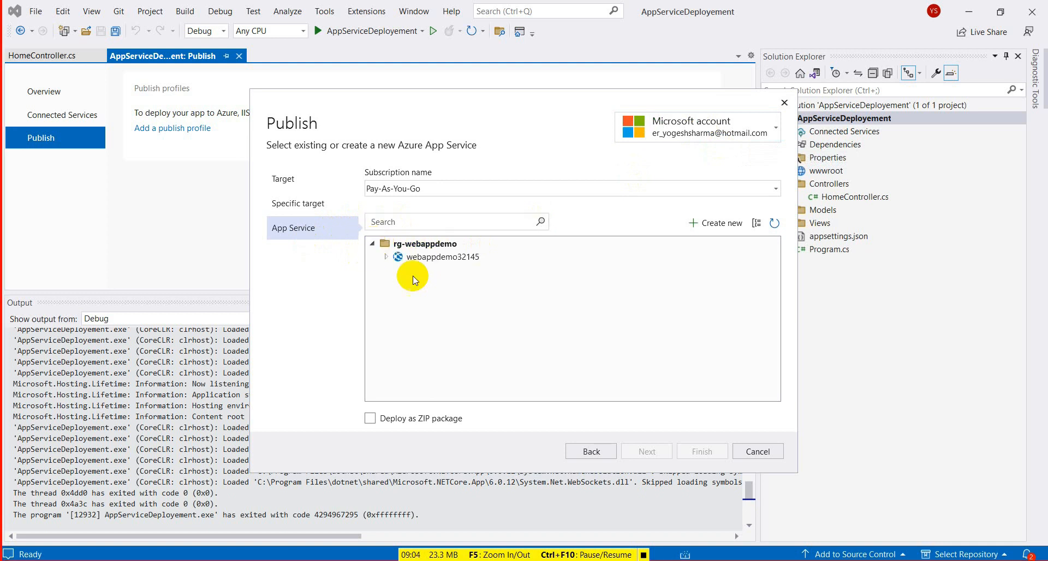
click(440, 257)
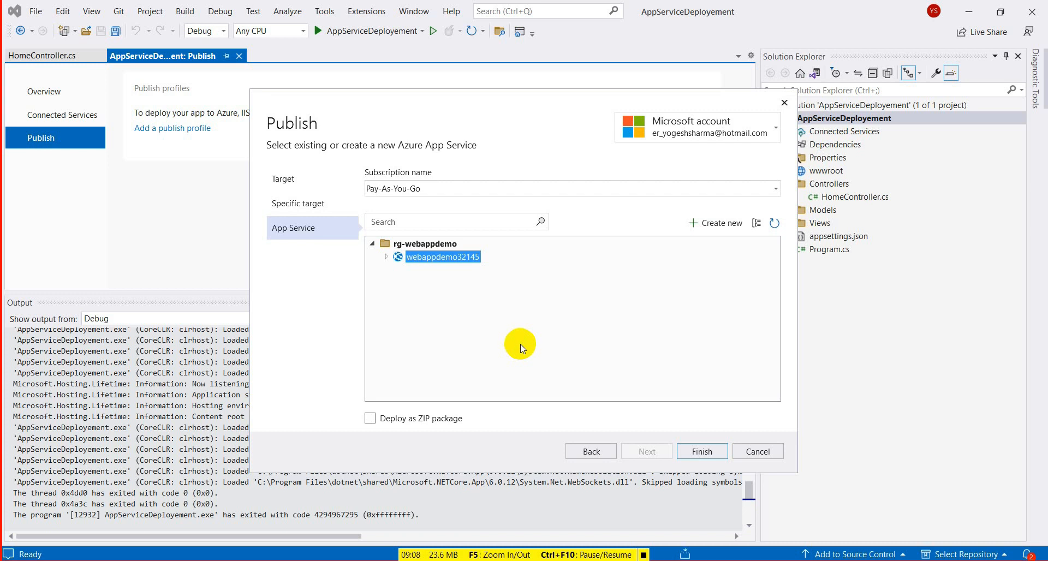
click(704, 450)
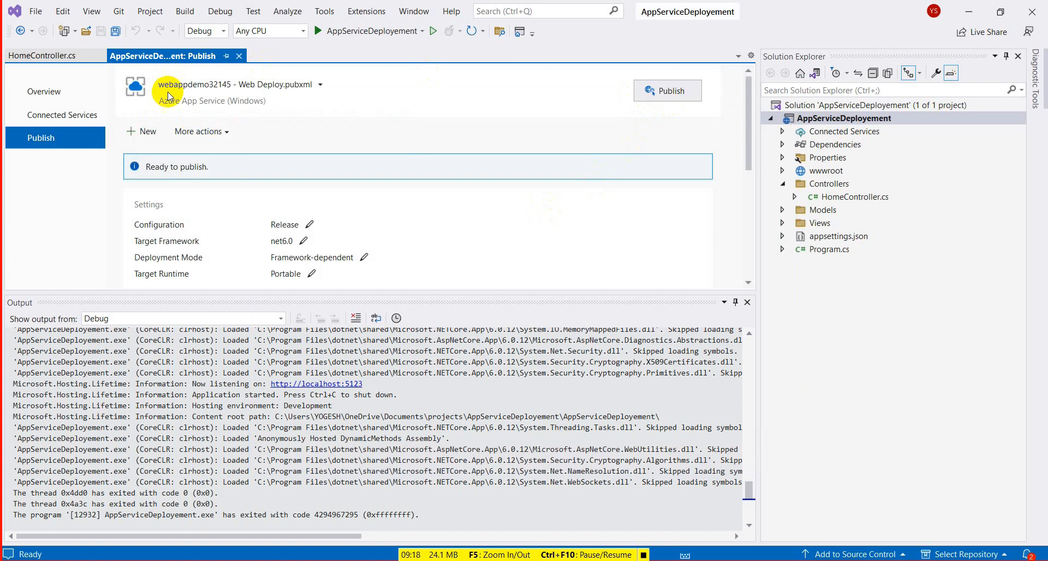
click(670, 97)
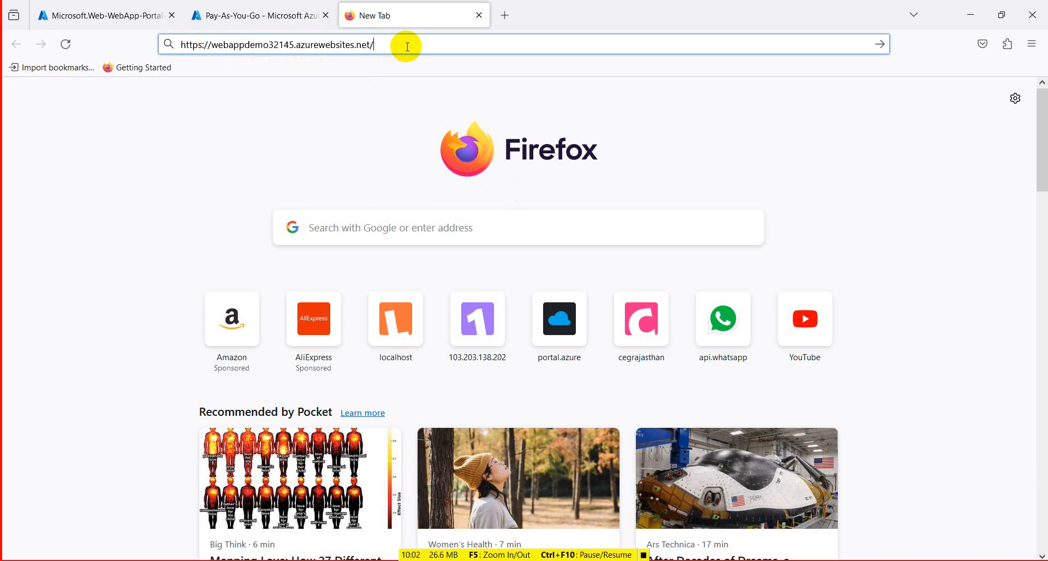
key(Return)
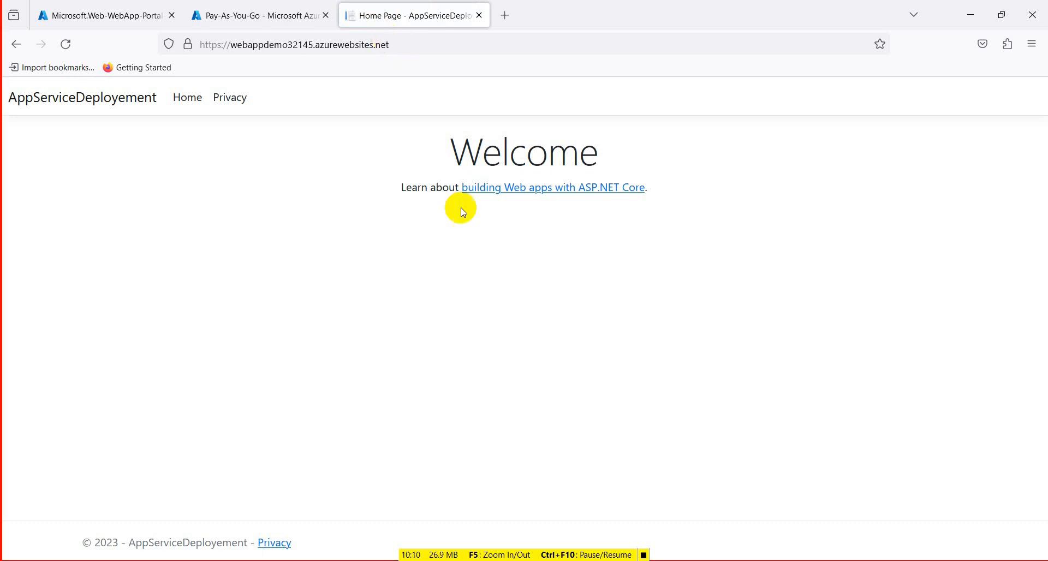
- Switch back to Visual Studio and open Index.cshtml from the Home folder under Views
click(528, 560)
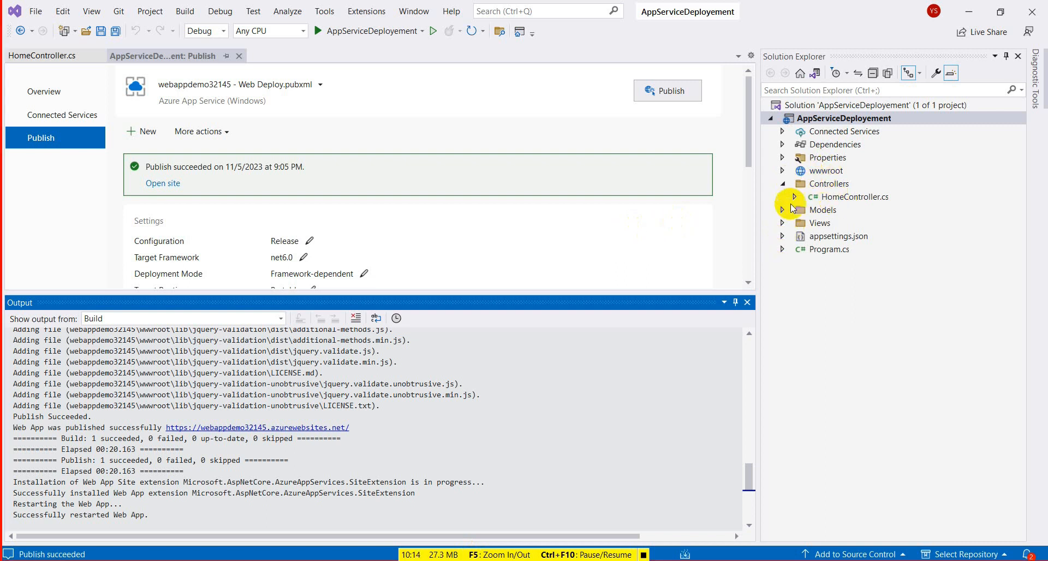
click(782, 223)
click(794, 237)
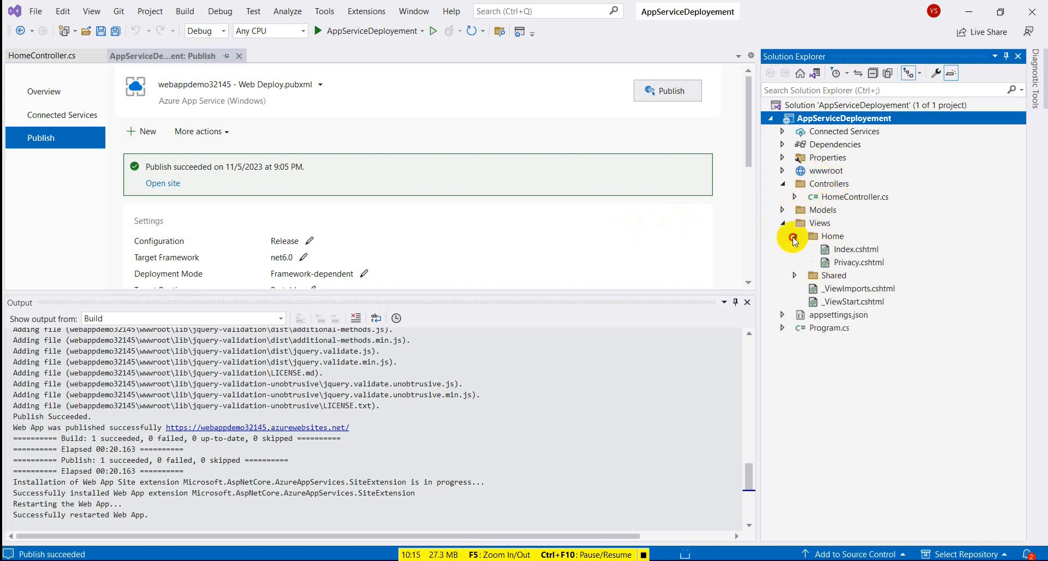
double_click(835, 249)
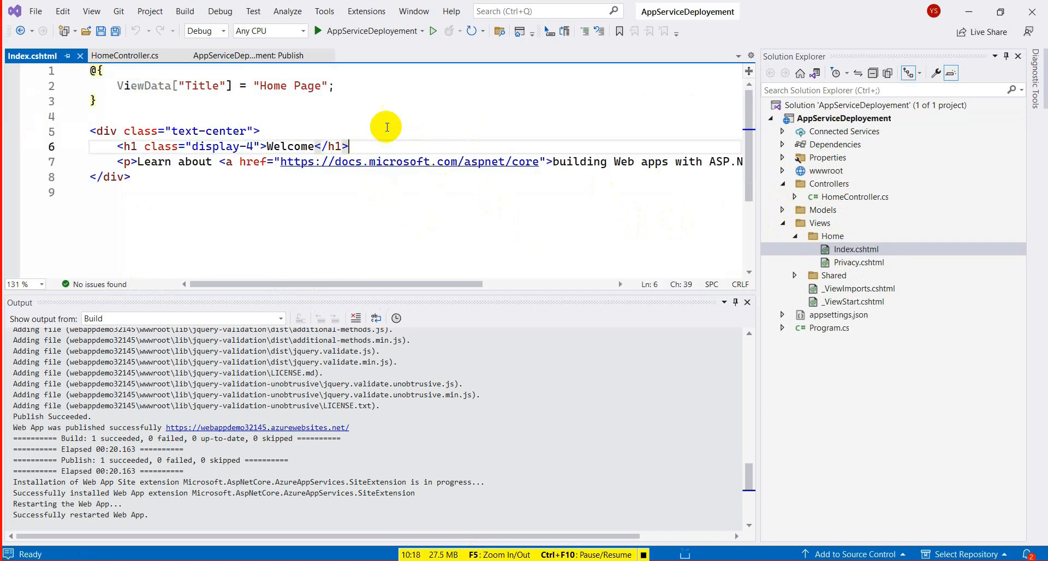
- Add an h2 heading with the author's full name on line 4, above the text-center div, and save Index.cshtml
click(377, 119)
text(<h2>)
text(Yogesh Shar)
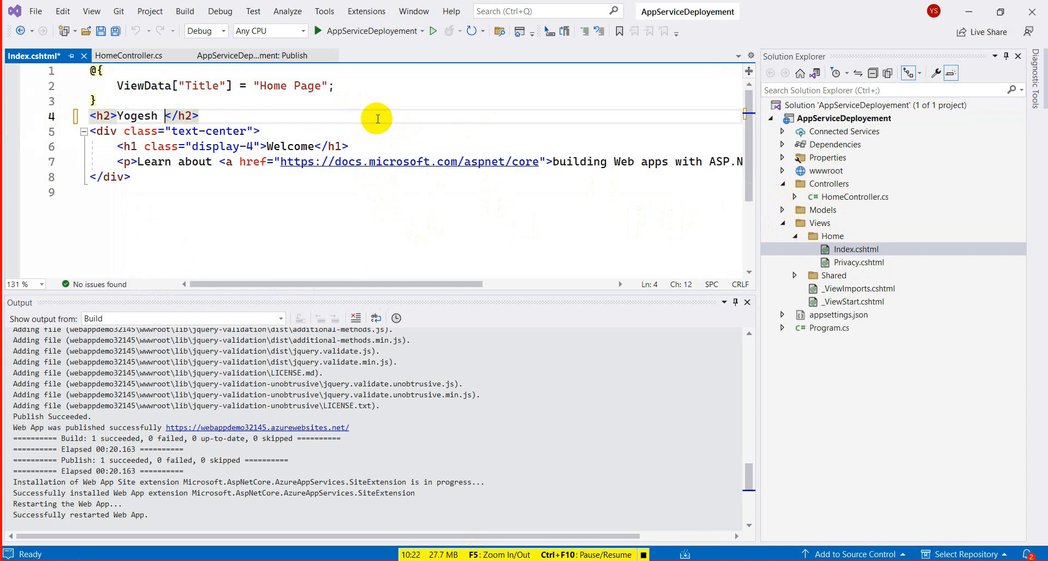
text(ma)
key(shift+Right)
key(shift+Right)
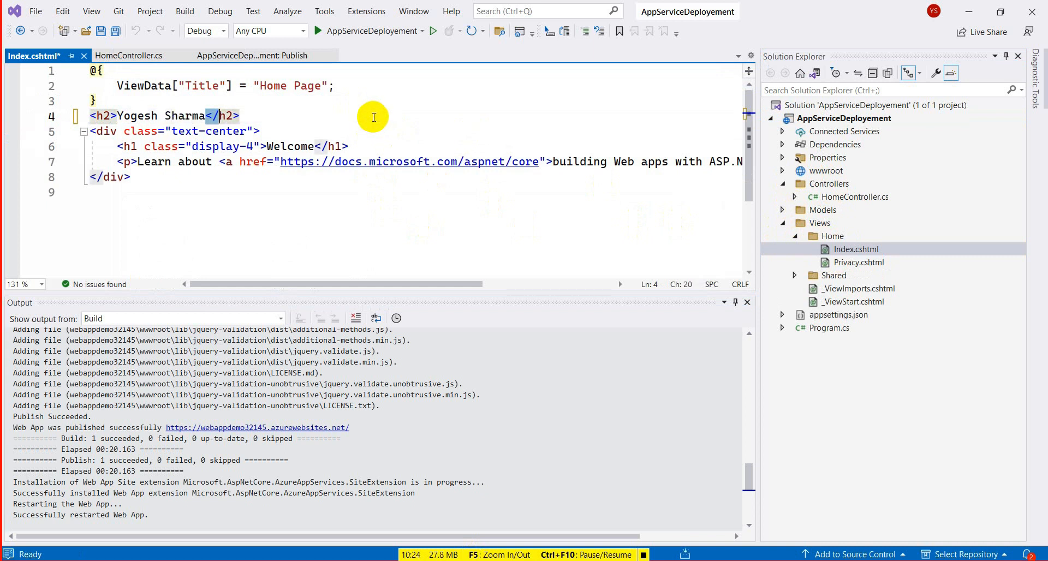
key(ctrl+s)
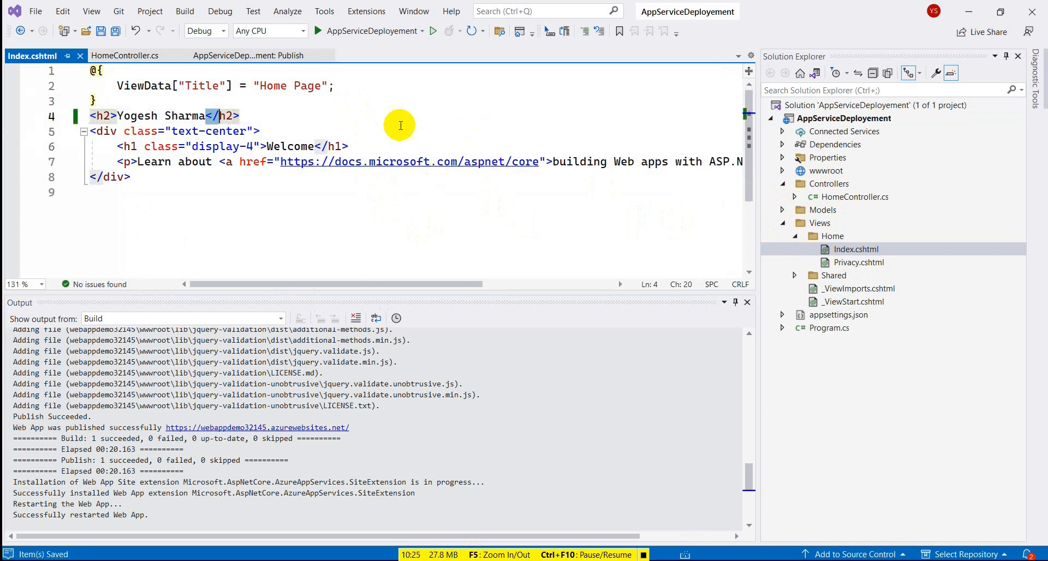
- Republish the AppServiceDeployement project with the existing webappdemo32145 Web Deploy profile
right_click(824, 120)
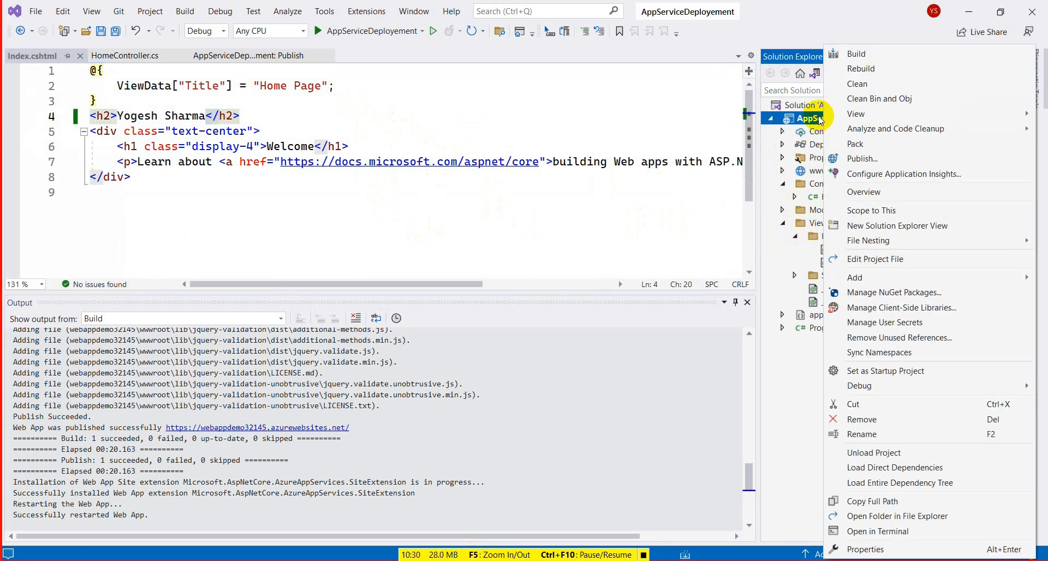
click(883, 161)
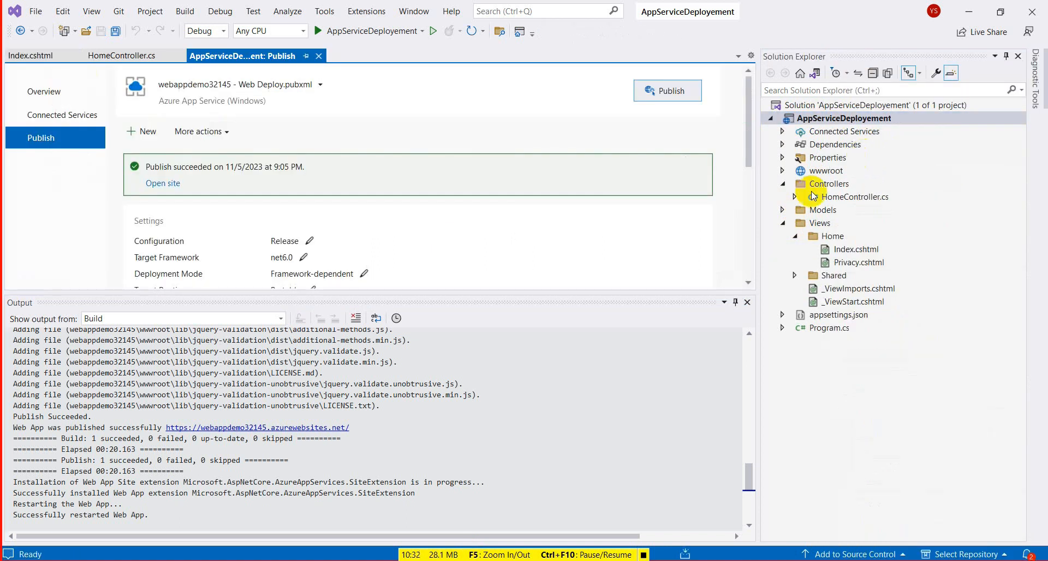
click(691, 86)
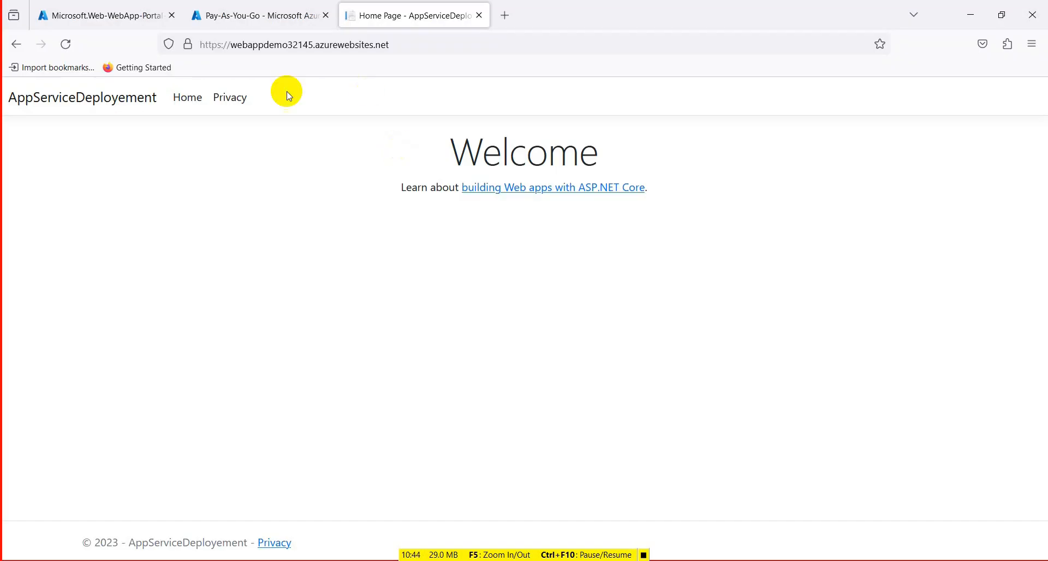
- Reload the web app's home page in Firefox, close away the extra browser window, and highlight the new name heading
click(66, 43)
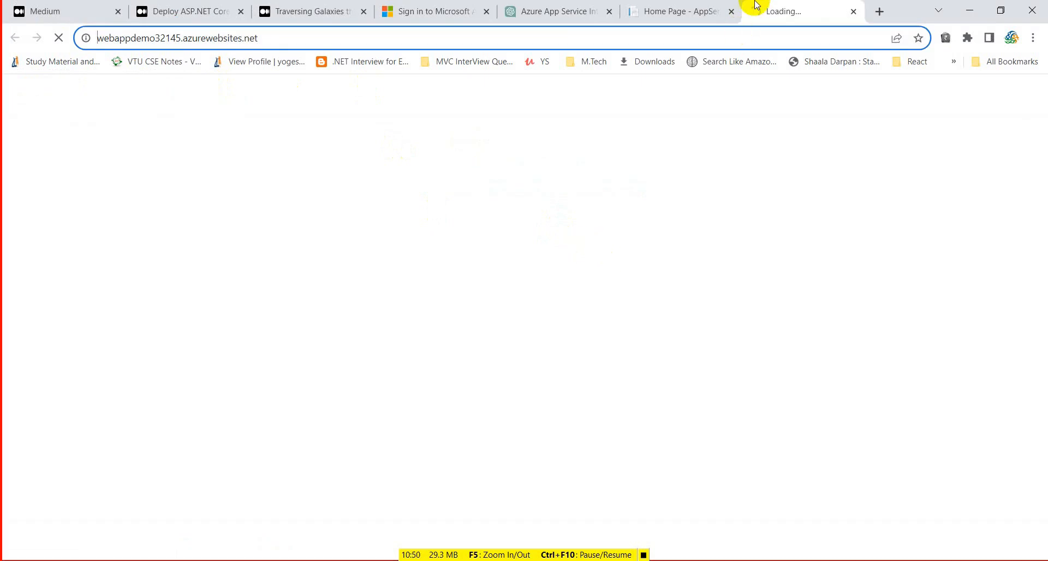
click(970, 11)
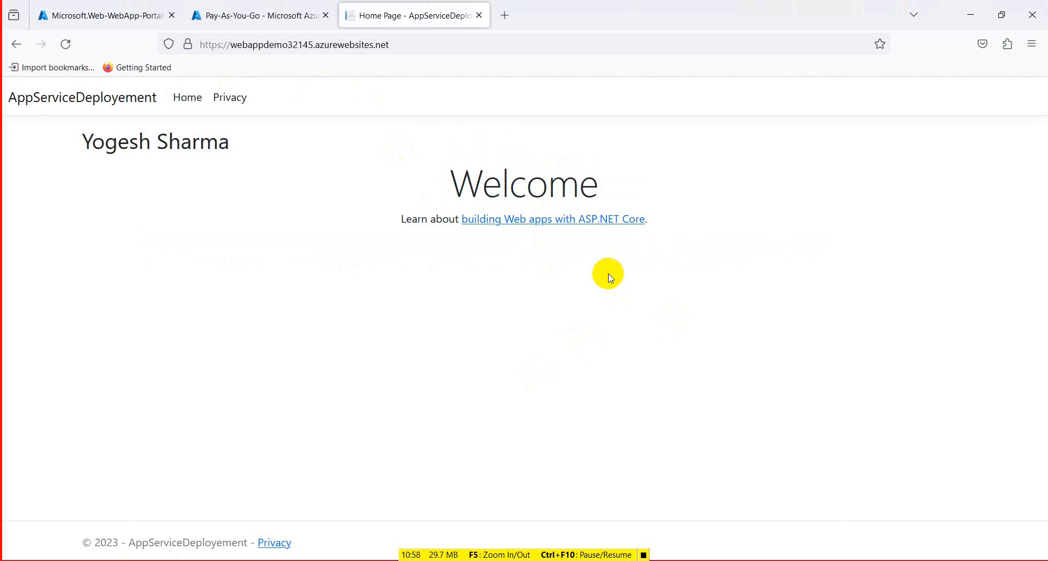
drag(254, 143, 65, 137)
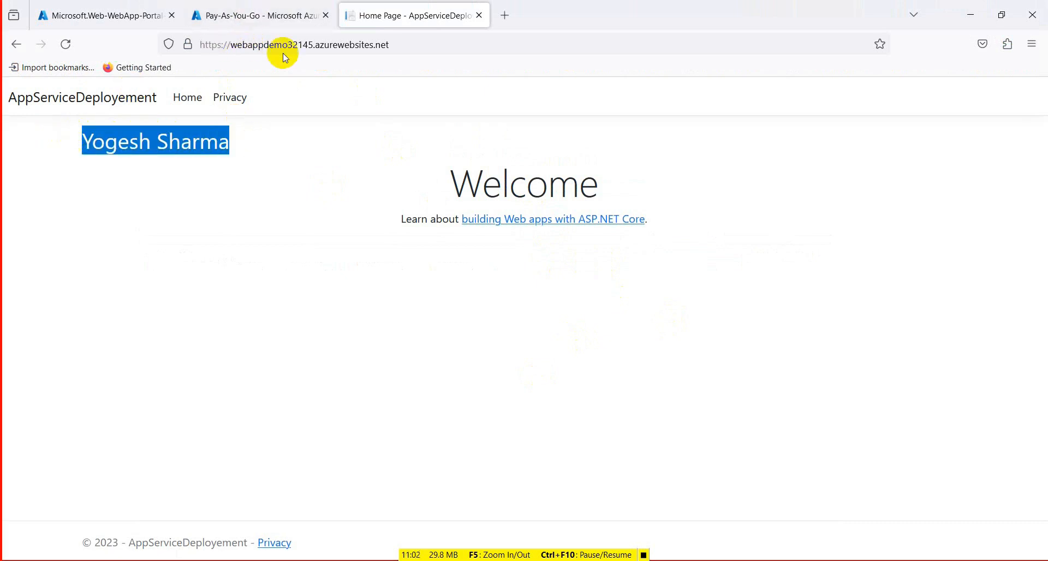